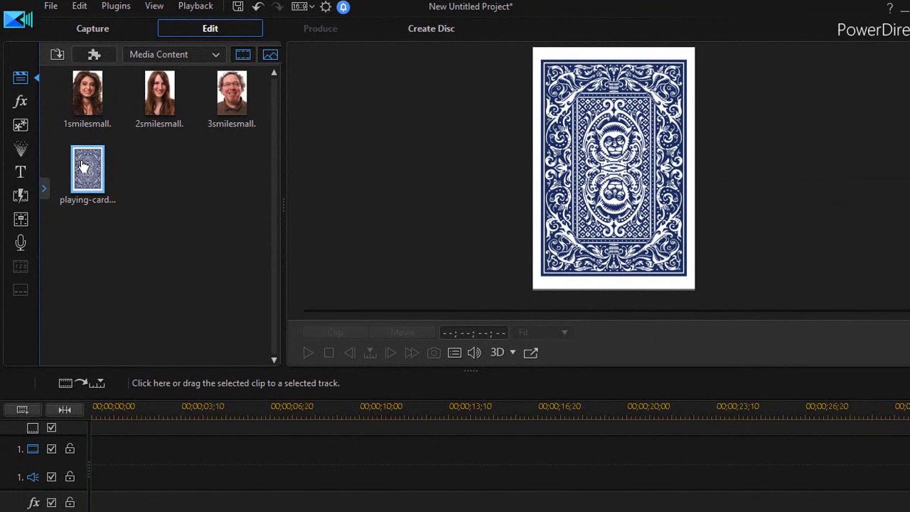
{"action": "left_click_drag", "start_coordinate": [84, 167], "coordinate": [142, 449]}
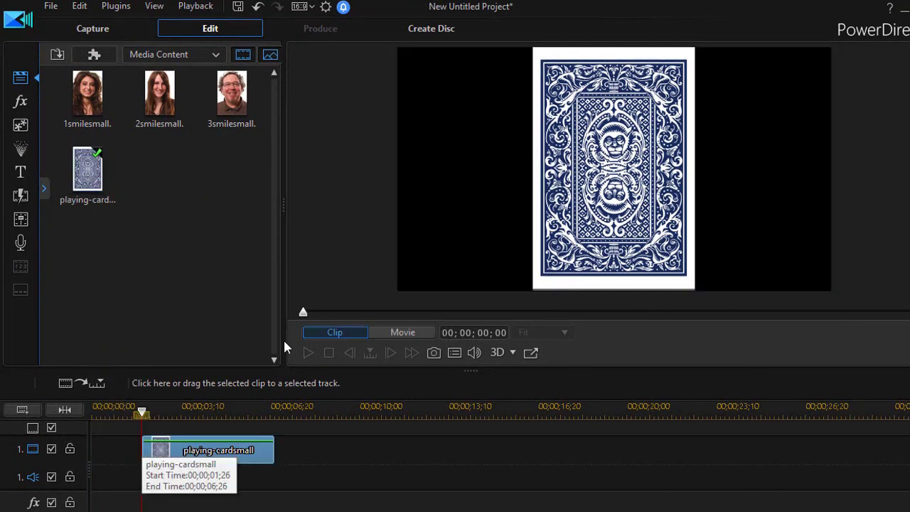
- Place 1smilesmall right after the playing card on video track 1 and check the preview display options
{"action": "left_click_drag", "start_coordinate": [96, 106], "coordinate": [276, 449]}
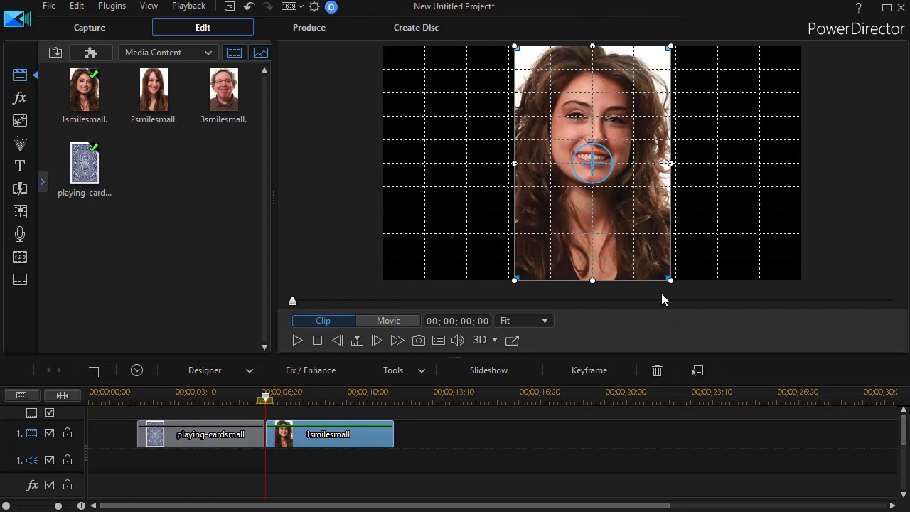
{"action": "right_click", "coordinate": [694, 290]}
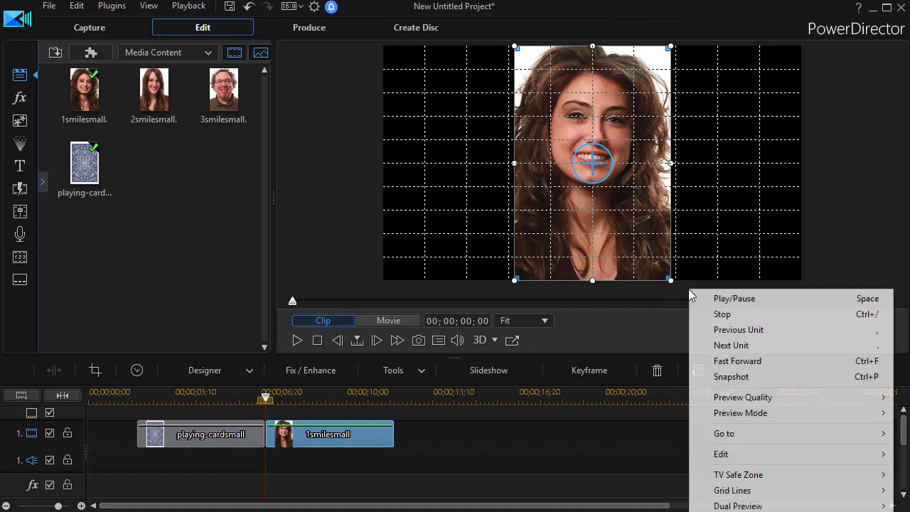
{"action": "mouse_move", "coordinate": [734, 492]}
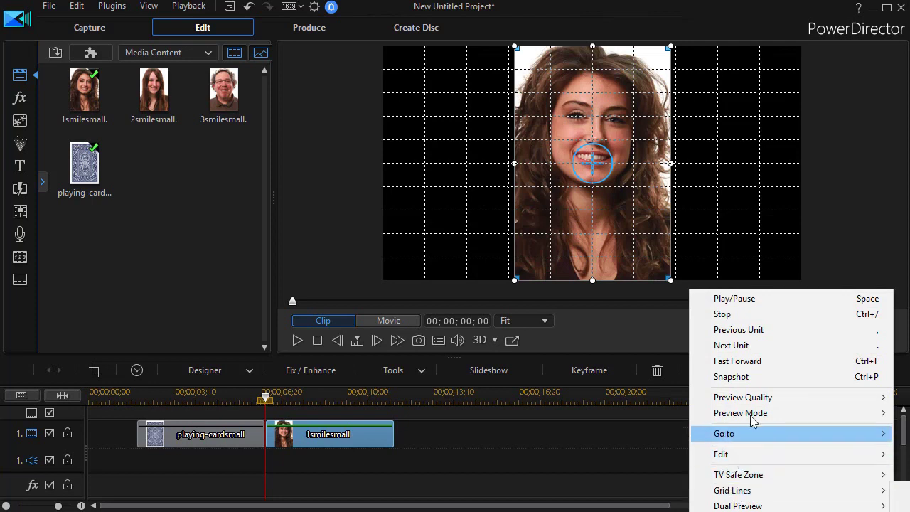
{"action": "left_click", "coordinate": [620, 340]}
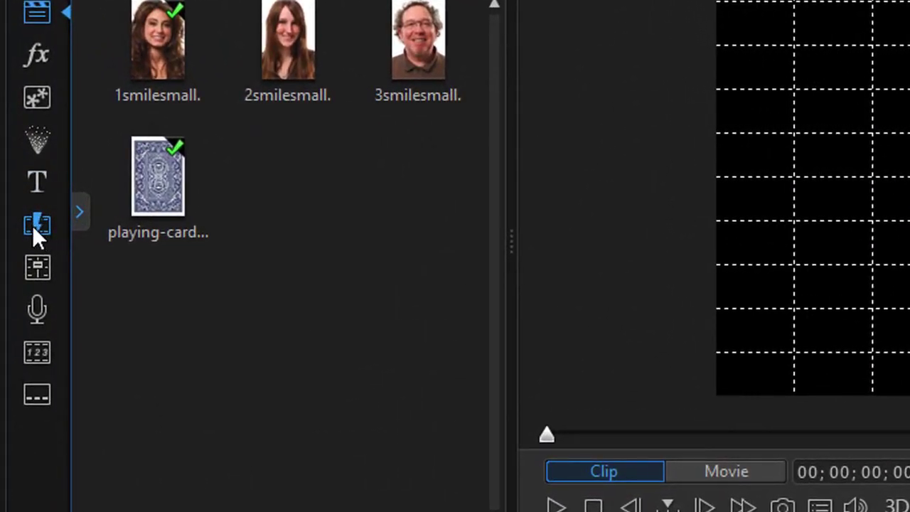
- Insert the Spin Horizontal transition between the playing card and 1smilesmall
{"action": "left_click", "coordinate": [31, 226]}
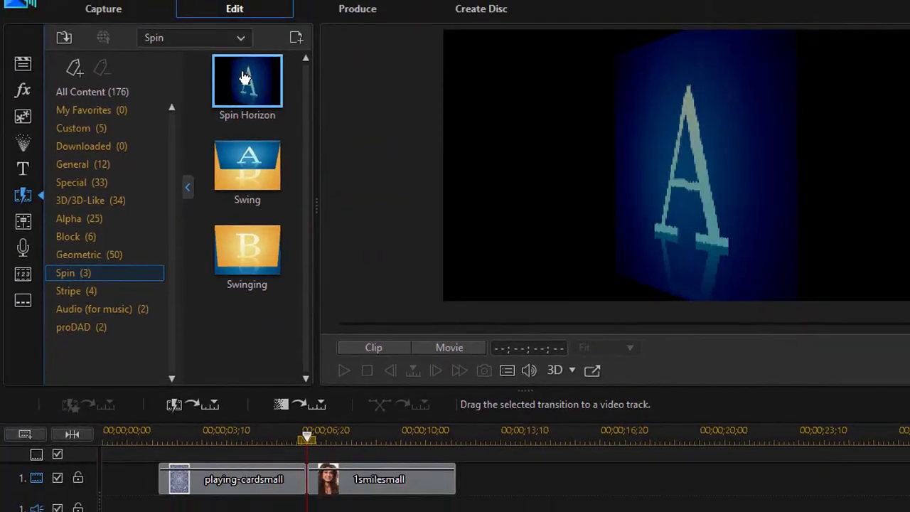
{"action": "left_click_drag", "start_coordinate": [413, 31], "coordinate": [450, 507]}
{"action": "mouse_move", "coordinate": [243, 342]}
{"action": "left_mouse_down"}
{"action": "mouse_move", "coordinate": [264, 400]}
{"action": "mouse_move", "coordinate": [263, 433]}
{"action": "left_mouse_up"}
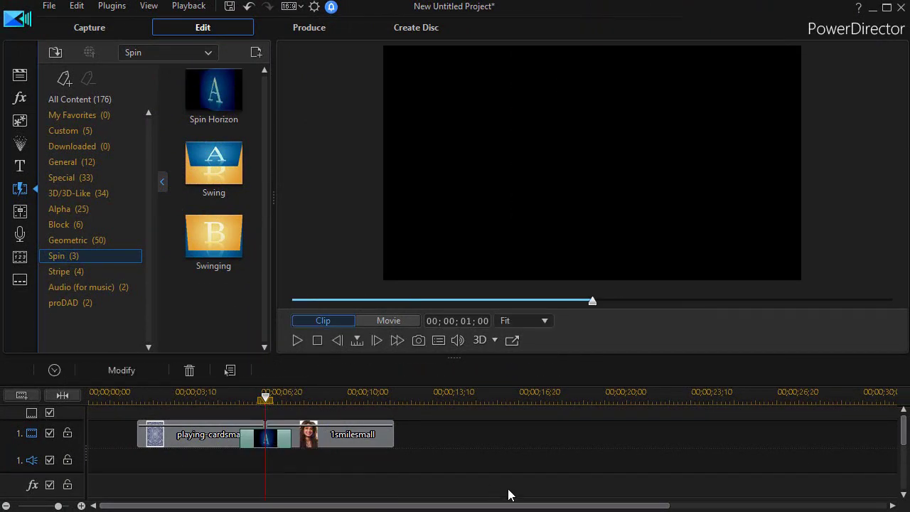
- Preview the card spinning into the portrait from within the card clip
{"action": "left_click_drag", "start_coordinate": [265, 400], "coordinate": [186, 401]}
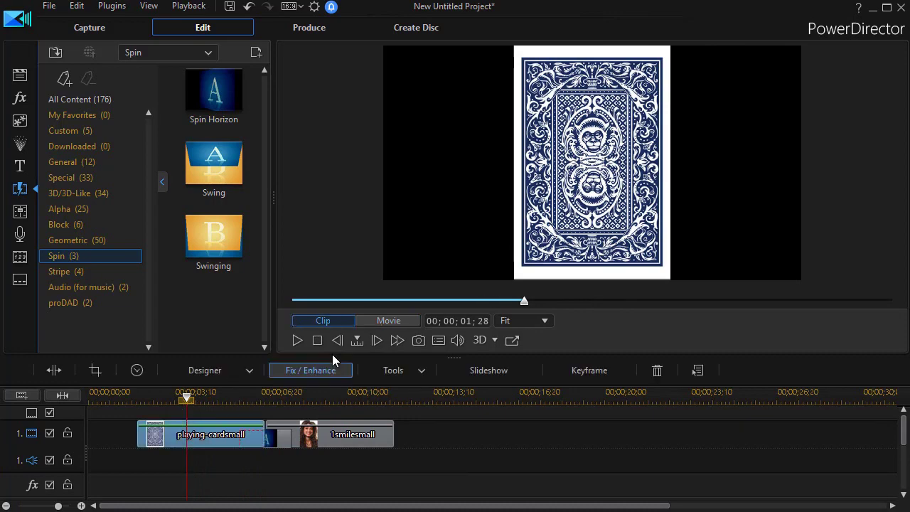
{"action": "left_click", "coordinate": [296, 340]}
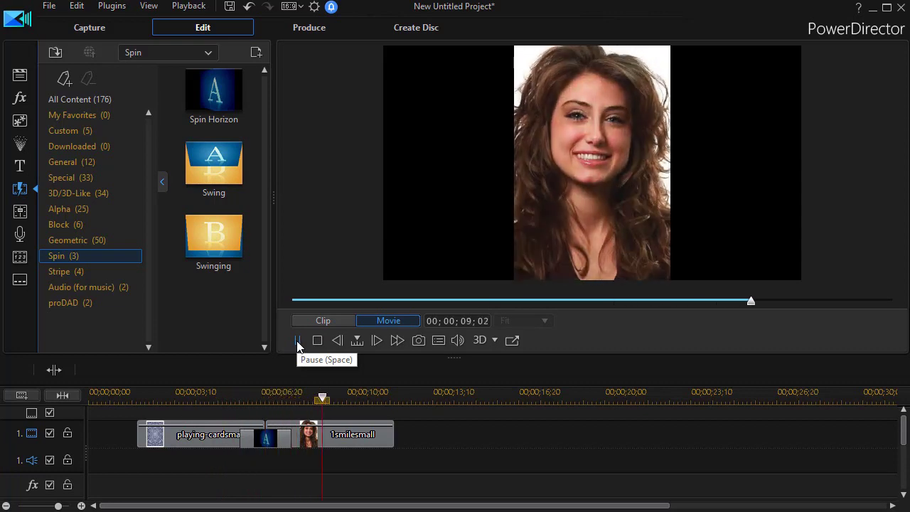
{"action": "left_click", "coordinate": [297, 341]}
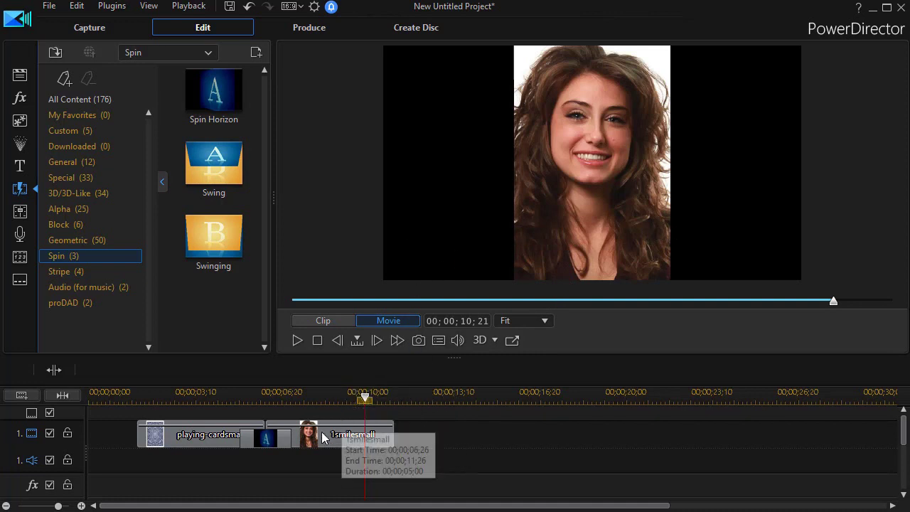
- Shift the playing card left in the frame and paste its keyframe attributes onto 1smilesmall
{"action": "left_click", "coordinate": [216, 439]}
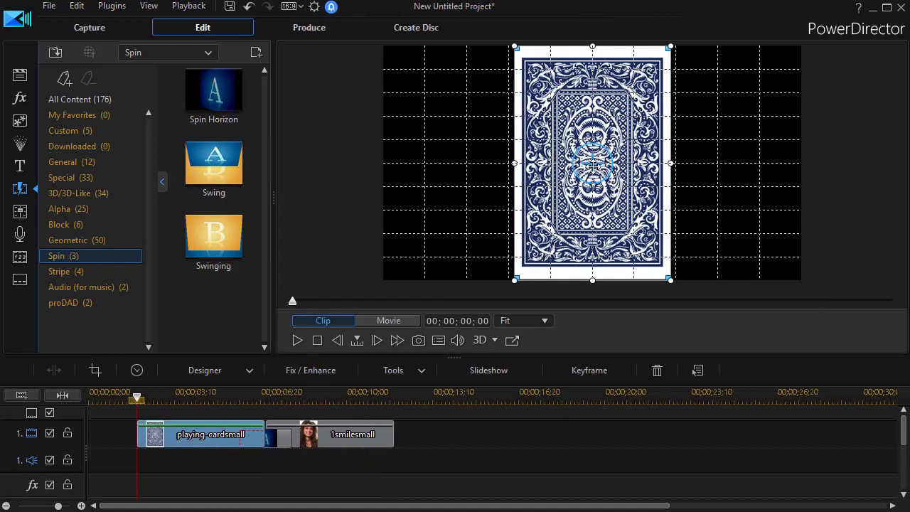
{"action": "left_click_drag", "start_coordinate": [592, 165], "coordinate": [501, 162]}
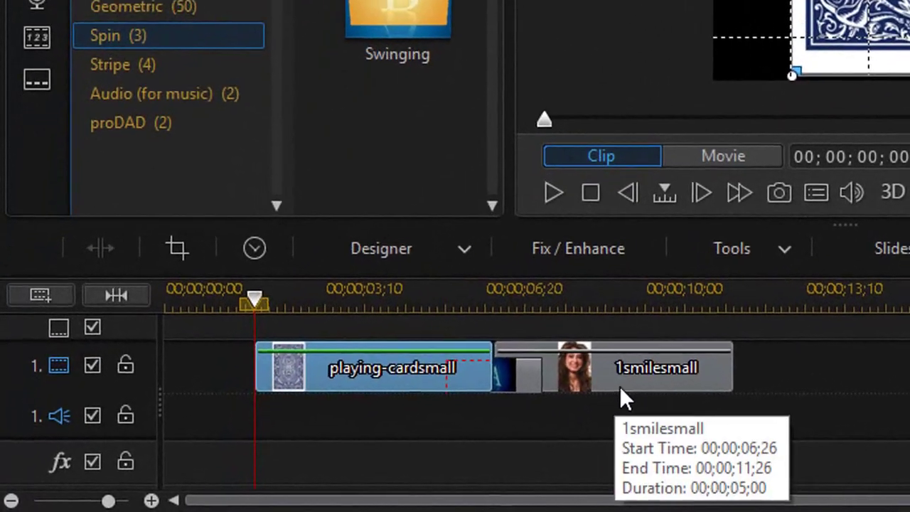
{"action": "right_click", "coordinate": [367, 373]}
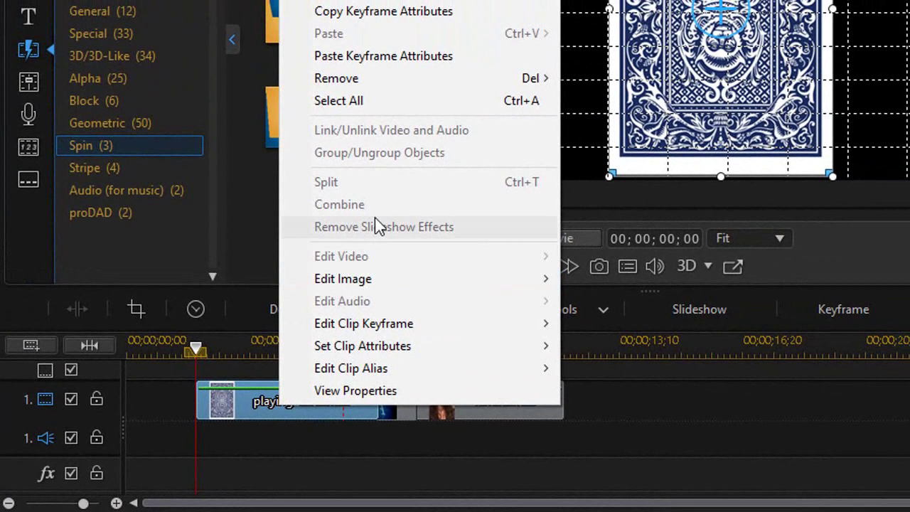
{"action": "left_click", "coordinate": [397, 10]}
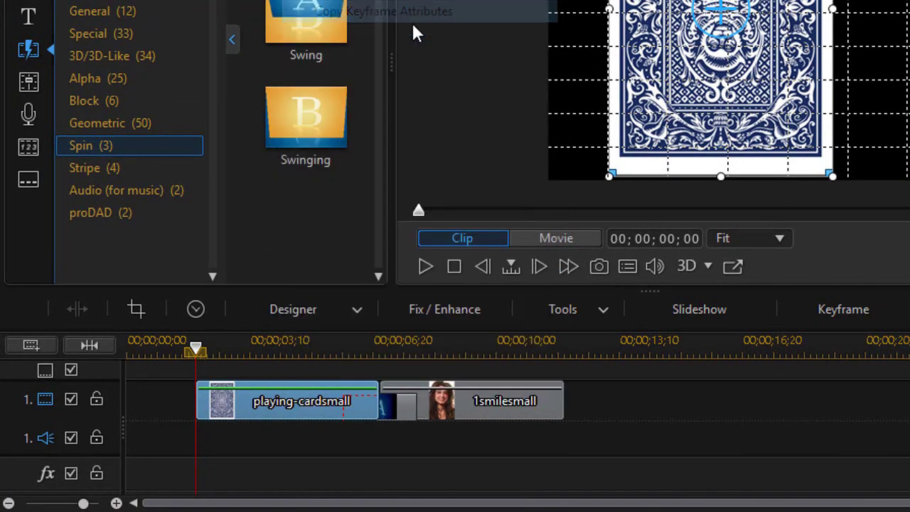
{"action": "left_click", "coordinate": [503, 396]}
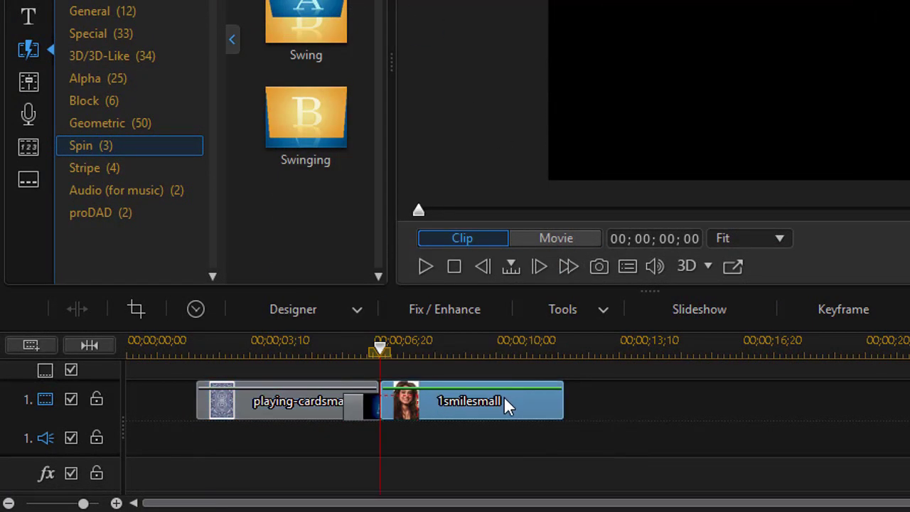
{"action": "right_click", "coordinate": [503, 396]}
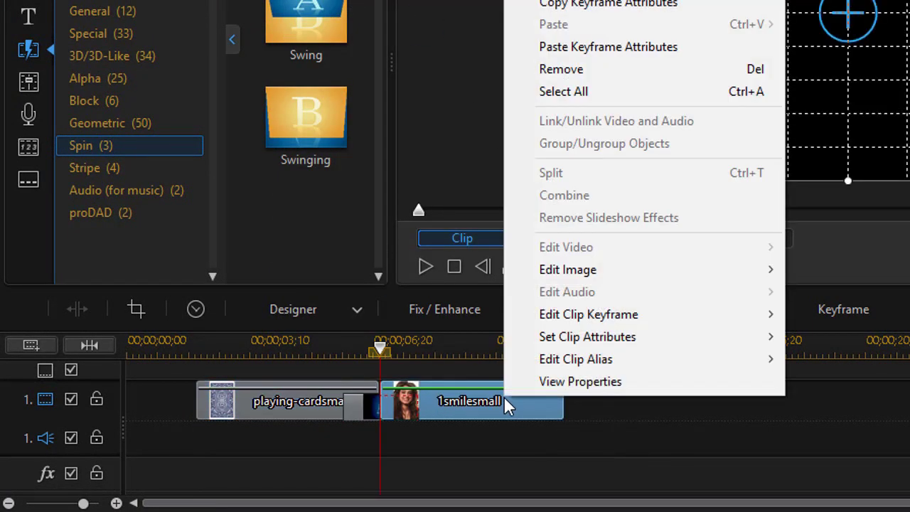
{"action": "left_click", "coordinate": [558, 45]}
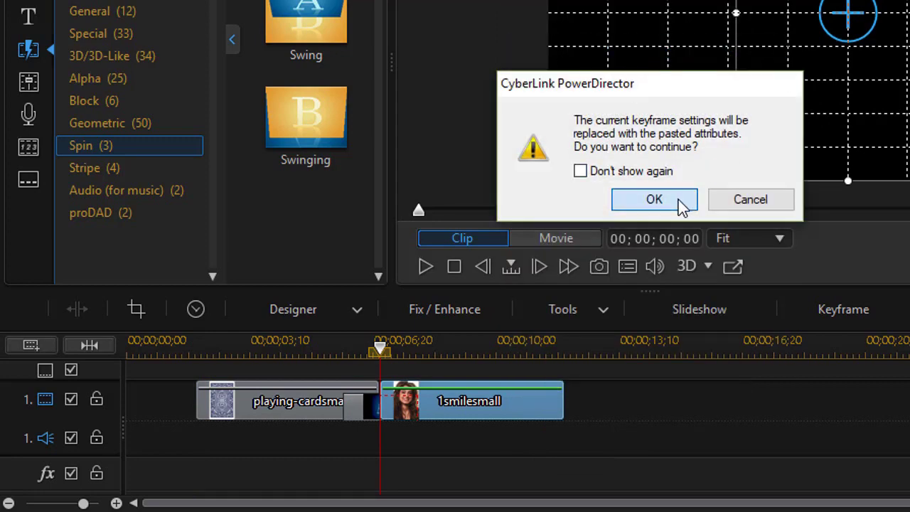
{"action": "left_click", "coordinate": [685, 201]}
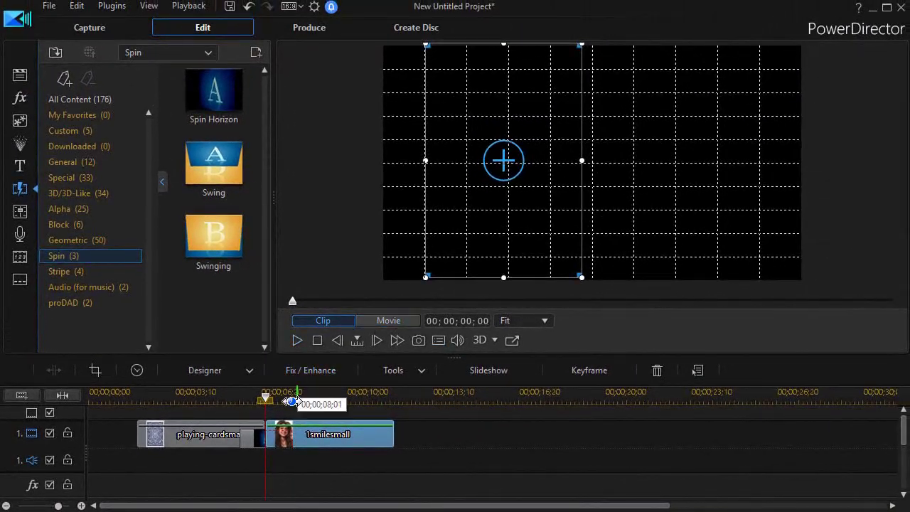
{"action": "left_click", "coordinate": [396, 325]}
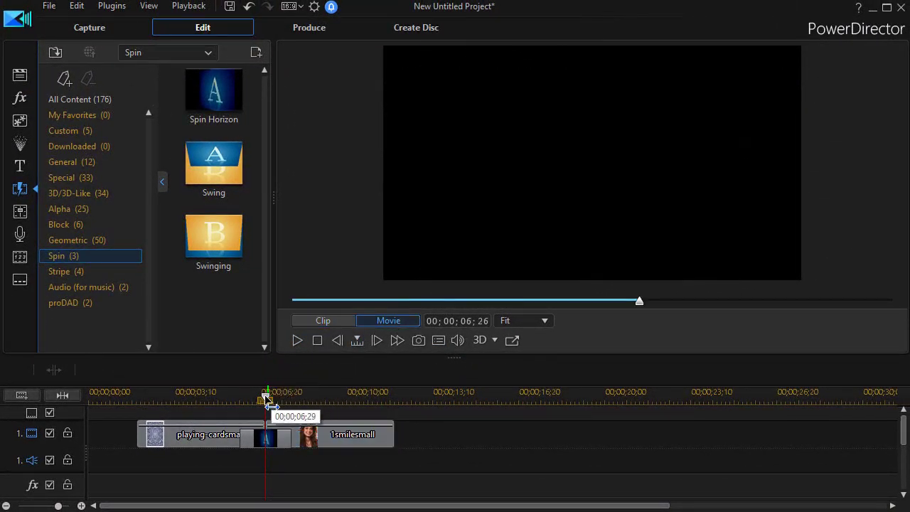
{"action": "left_click_drag", "start_coordinate": [264, 398], "coordinate": [198, 411]}
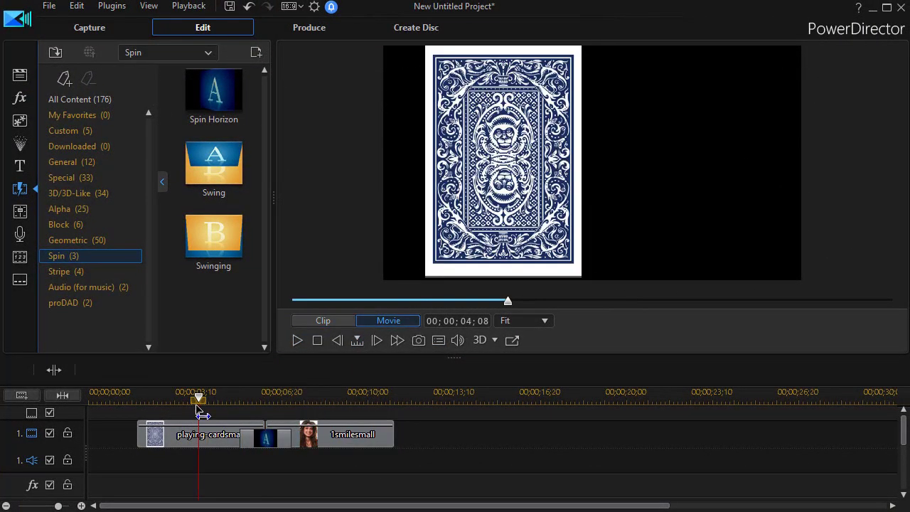
{"action": "left_click", "coordinate": [297, 341]}
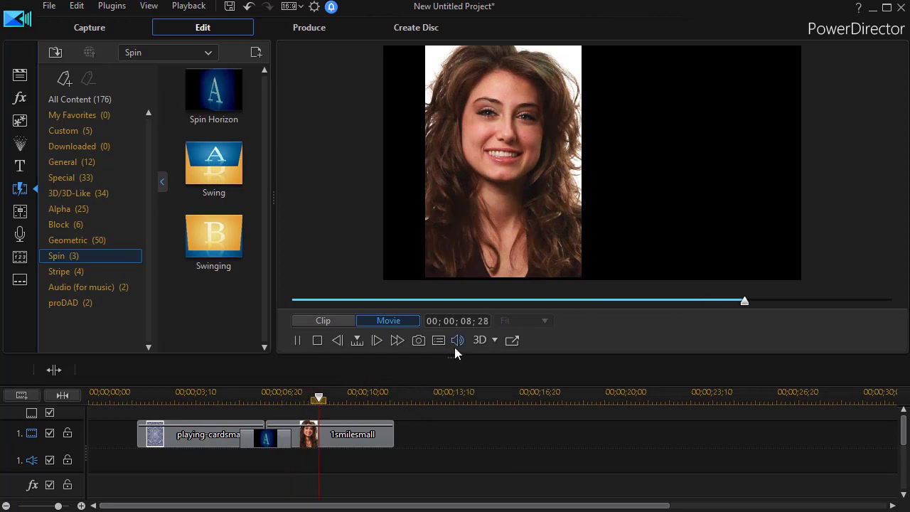
{"action": "left_click", "coordinate": [297, 339]}
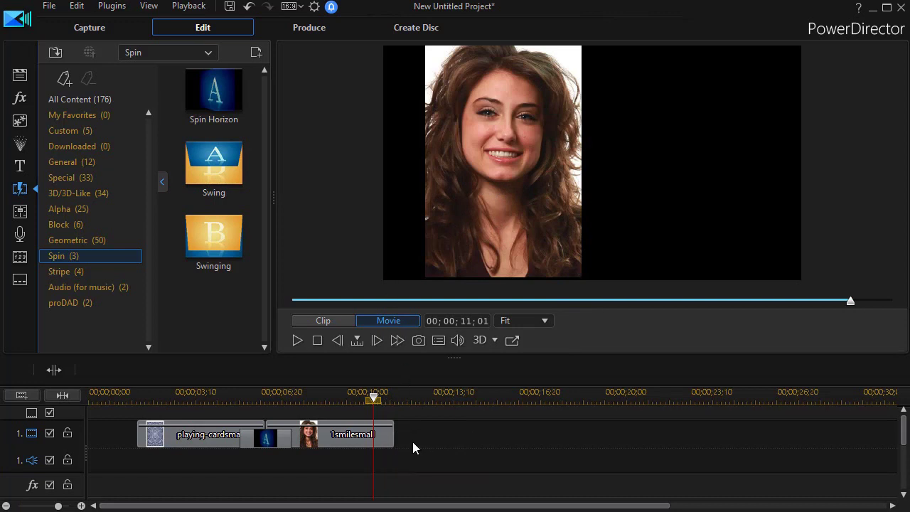
- From the movie start, shrink the playing card and nudge it back to the frame's centre
{"action": "key", "text": "Home"}
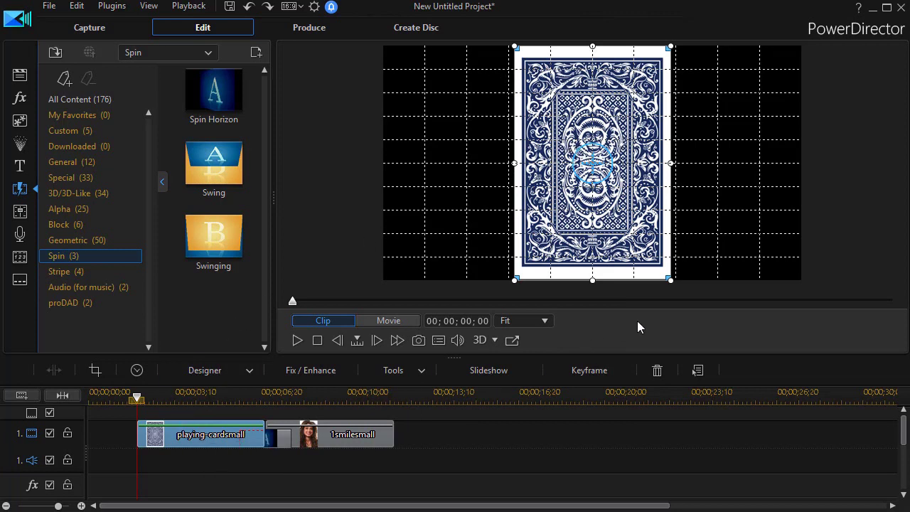
{"action": "left_click_drag", "start_coordinate": [671, 279], "coordinate": [538, 103]}
{"action": "left_click_drag", "start_coordinate": [564, 132], "coordinate": [561, 153]}
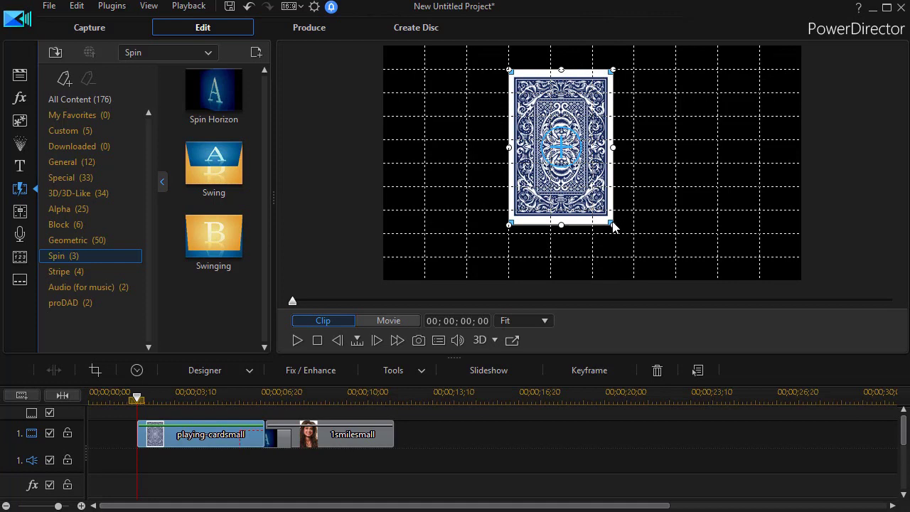
{"action": "left_click_drag", "start_coordinate": [611, 225], "coordinate": [618, 230]}
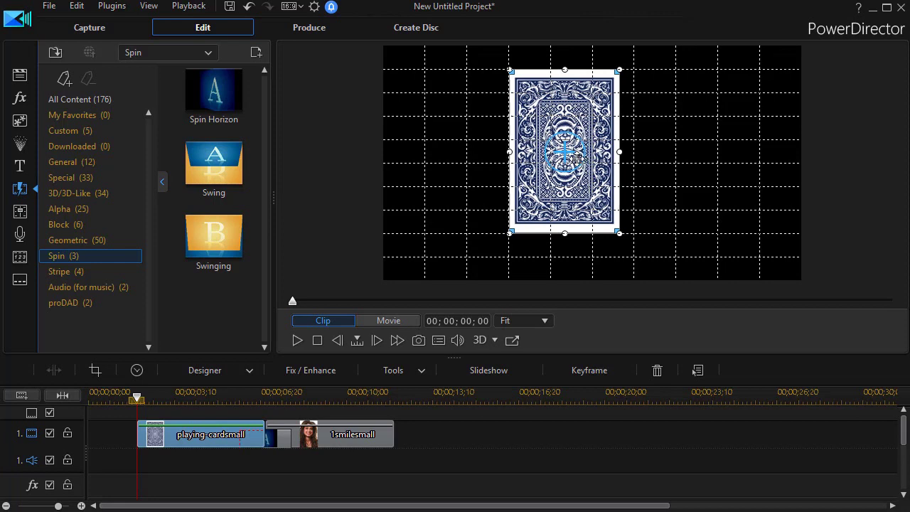
{"action": "left_click_drag", "start_coordinate": [575, 158], "coordinate": [580, 158]}
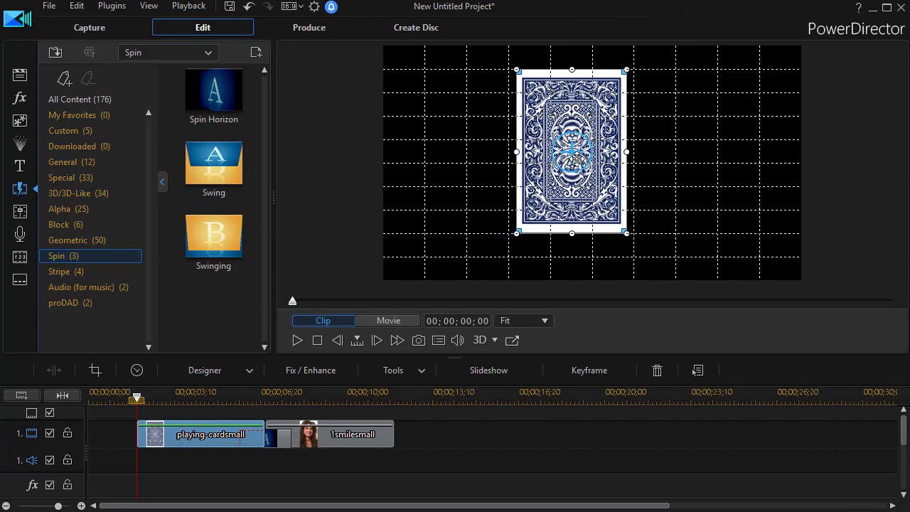
{"action": "left_click_drag", "start_coordinate": [576, 160], "coordinate": [586, 157]}
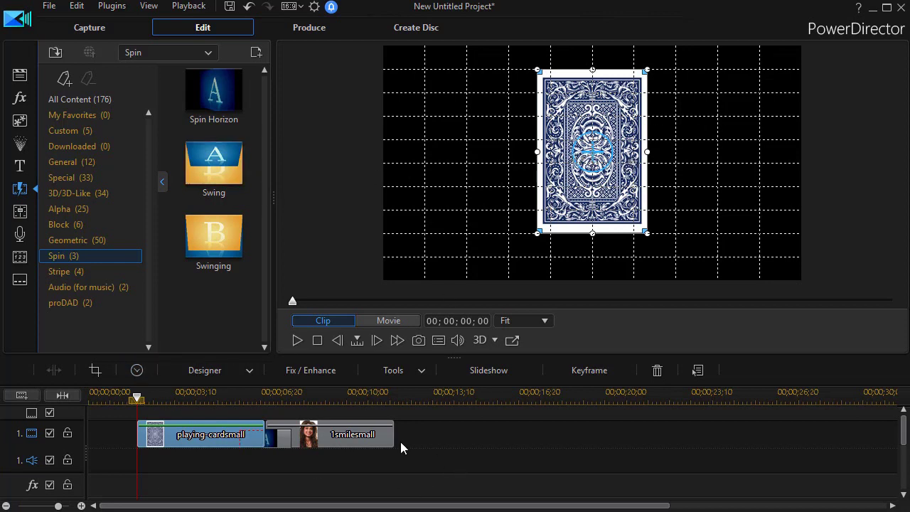
- Copy the resized card's keyframe attributes and paste them onto 1smilesmall, replacing its settings
{"action": "right_click", "coordinate": [196, 441]}
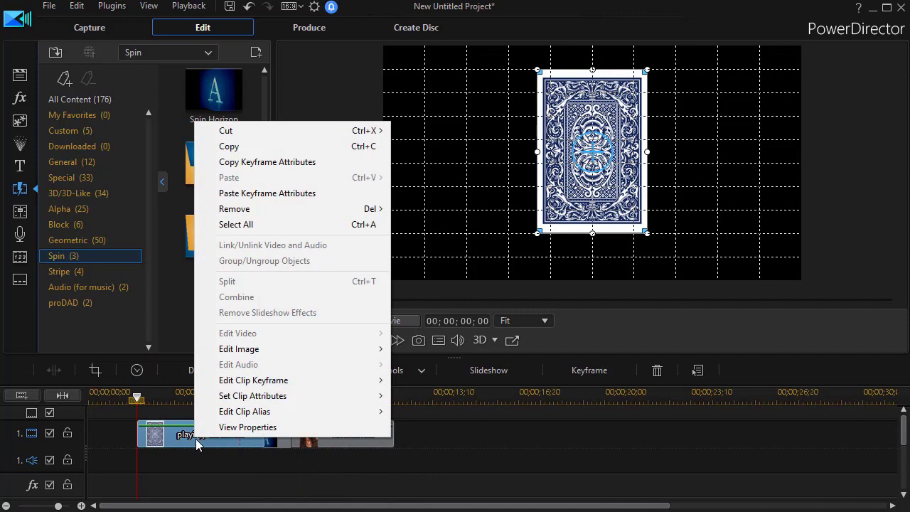
{"action": "left_click", "coordinate": [260, 162]}
{"action": "left_click", "coordinate": [359, 434]}
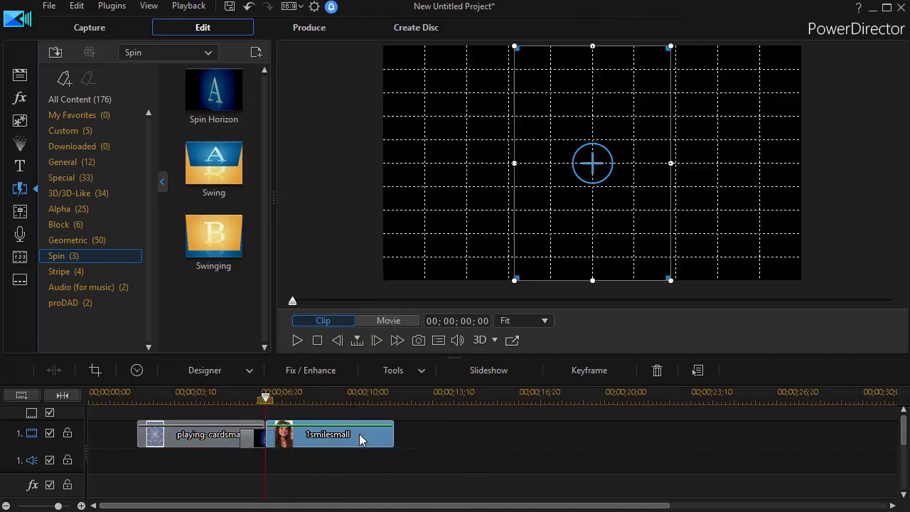
{"action": "right_click", "coordinate": [359, 433]}
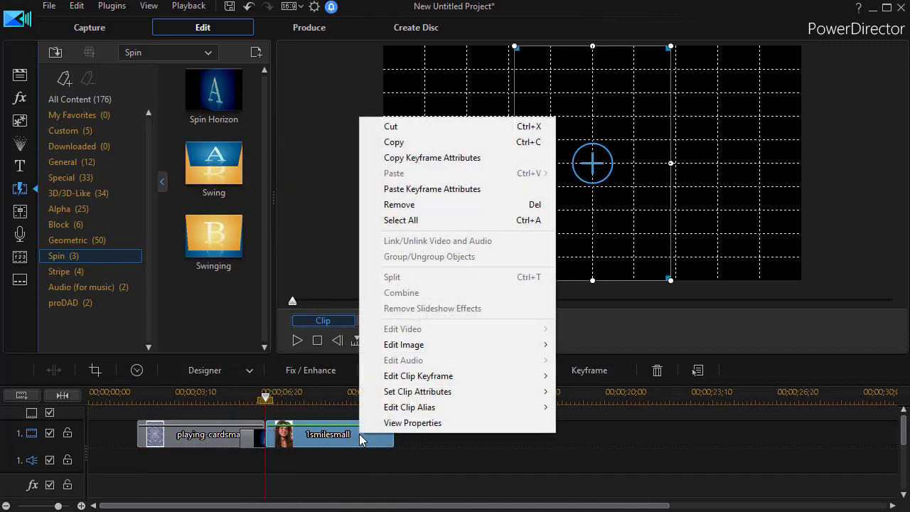
{"action": "left_click", "coordinate": [431, 189]}
{"action": "left_click", "coordinate": [466, 295]}
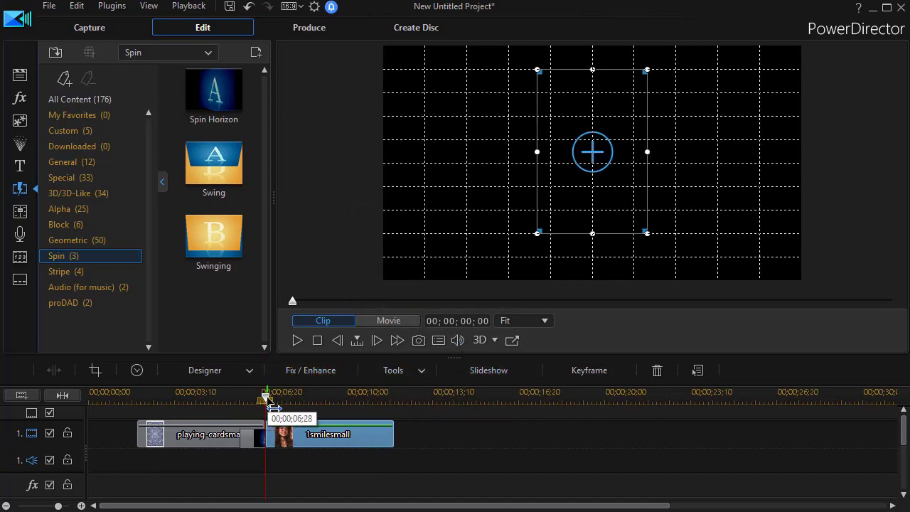
- Play the first card clip to watch the Spin Horizon reveal, then return to the media library
{"action": "left_click_drag", "start_coordinate": [273, 405], "coordinate": [197, 420]}
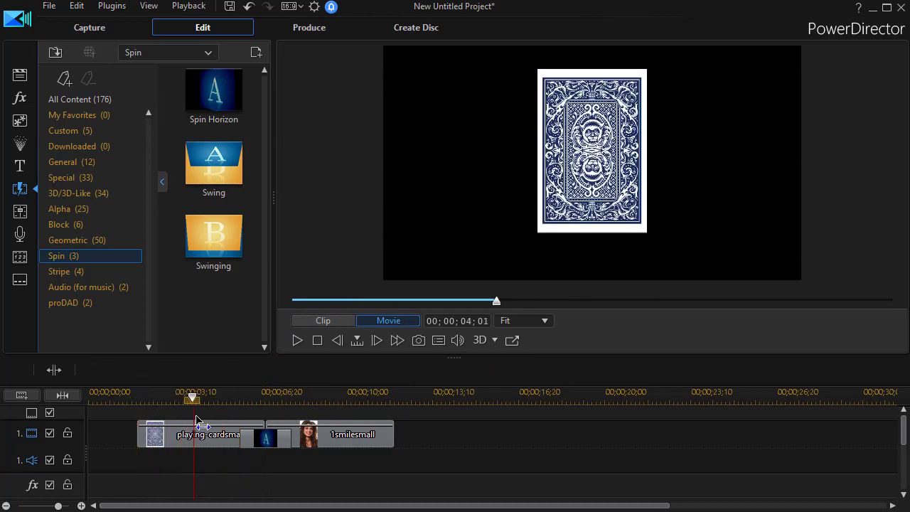
{"action": "left_click", "coordinate": [198, 421]}
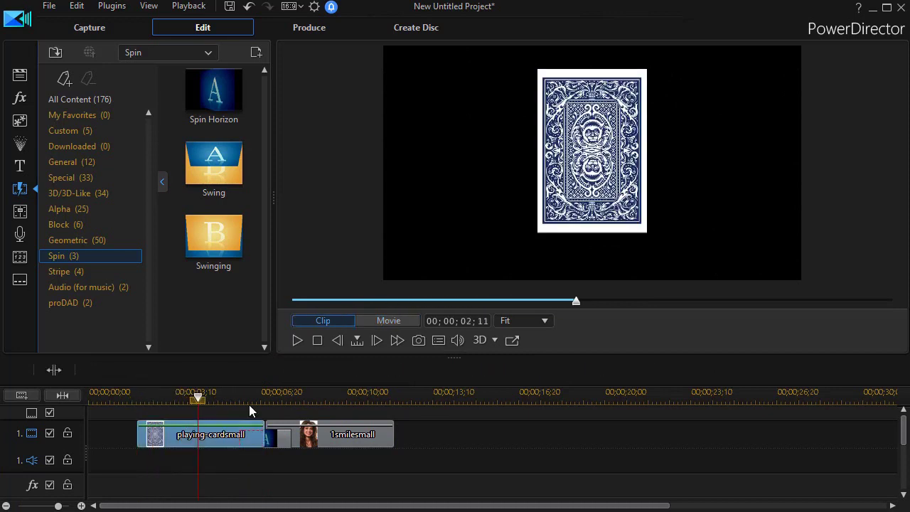
{"action": "left_click", "coordinate": [298, 341]}
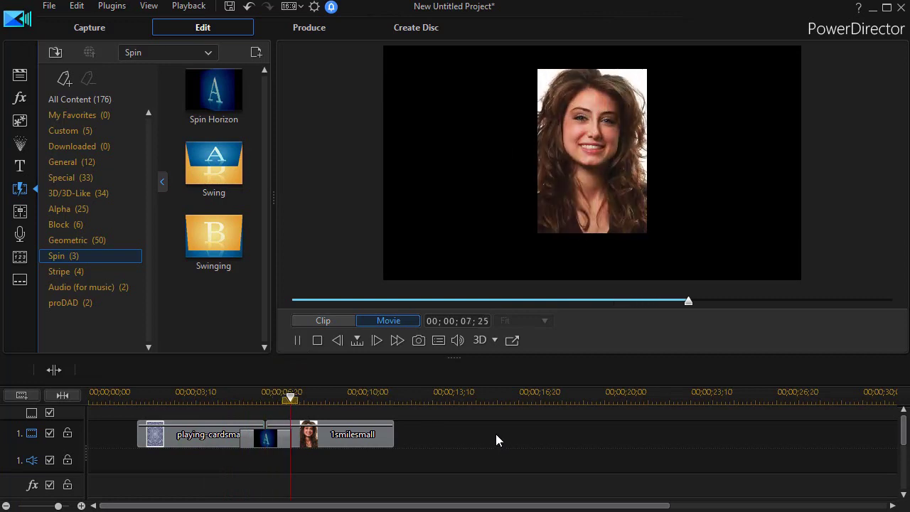
{"action": "left_click", "coordinate": [297, 341]}
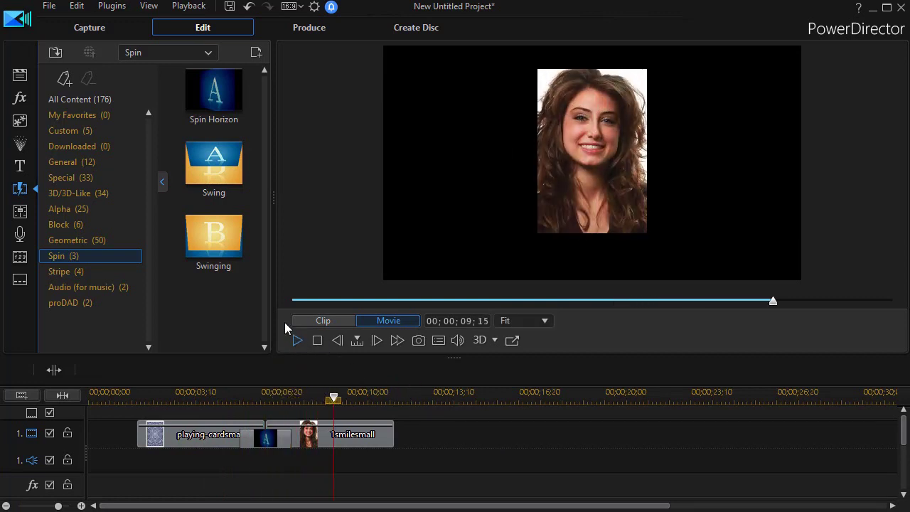
{"action": "left_click", "coordinate": [20, 74]}
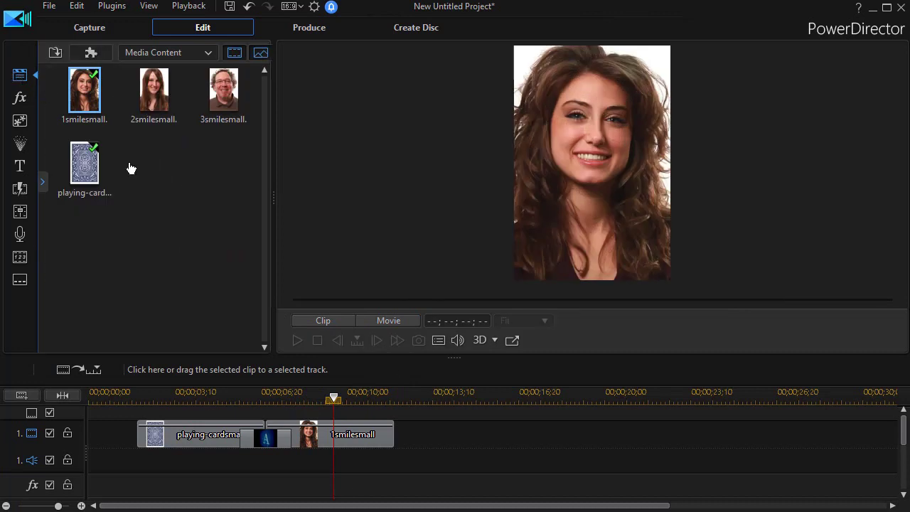
- Add 2smilesmall, two more playing-card clips and 3smilesmall to track 1, each card before its portrait
{"action": "left_click_drag", "start_coordinate": [153, 91], "coordinate": [567, 427]}
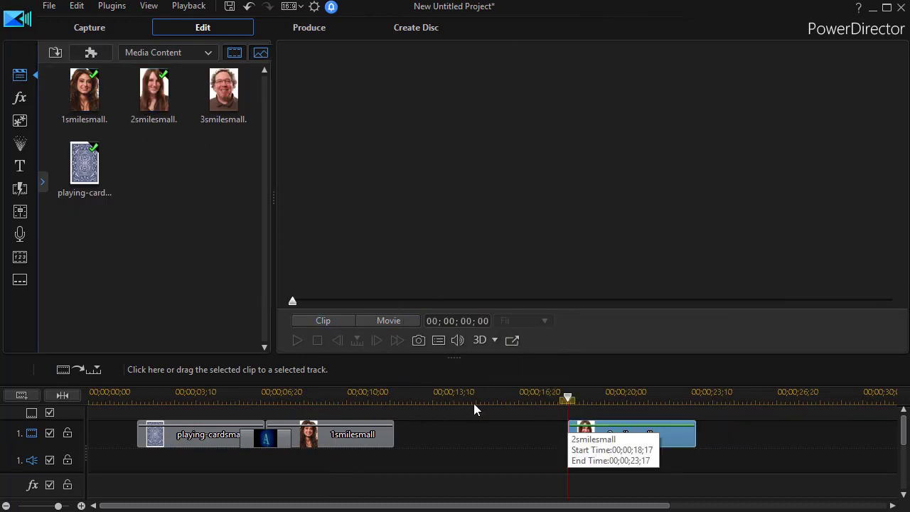
{"action": "left_click_drag", "start_coordinate": [430, 390], "coordinate": [320, 387]}
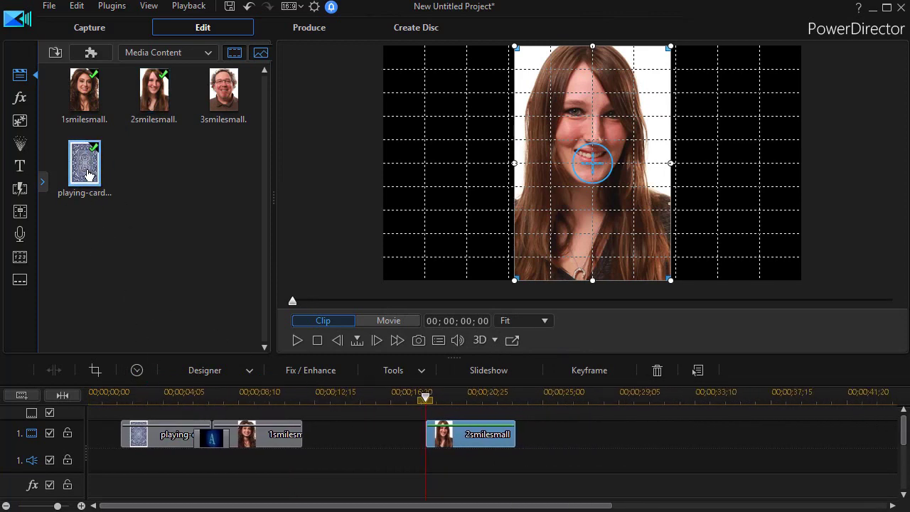
{"action": "left_click_drag", "start_coordinate": [84, 172], "coordinate": [333, 433]}
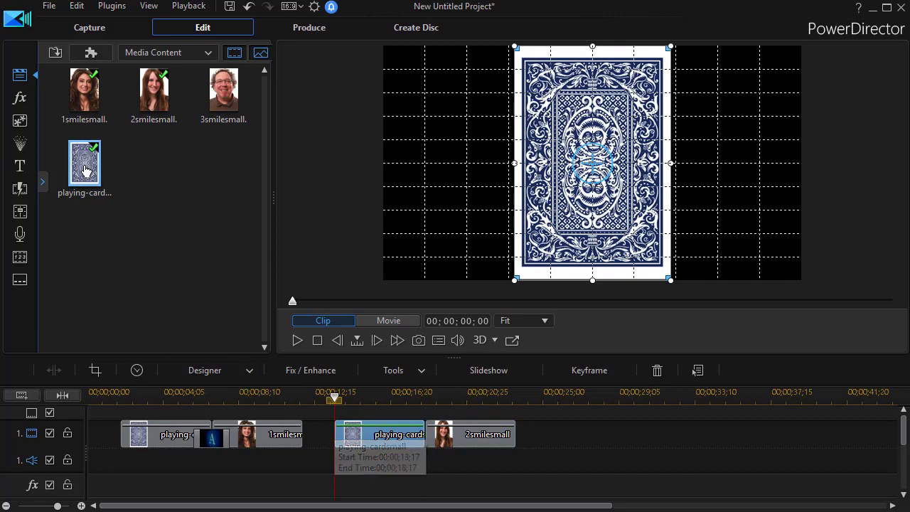
{"action": "left_click_drag", "start_coordinate": [85, 170], "coordinate": [562, 433]}
{"action": "left_click_drag", "start_coordinate": [224, 96], "coordinate": [662, 439]}
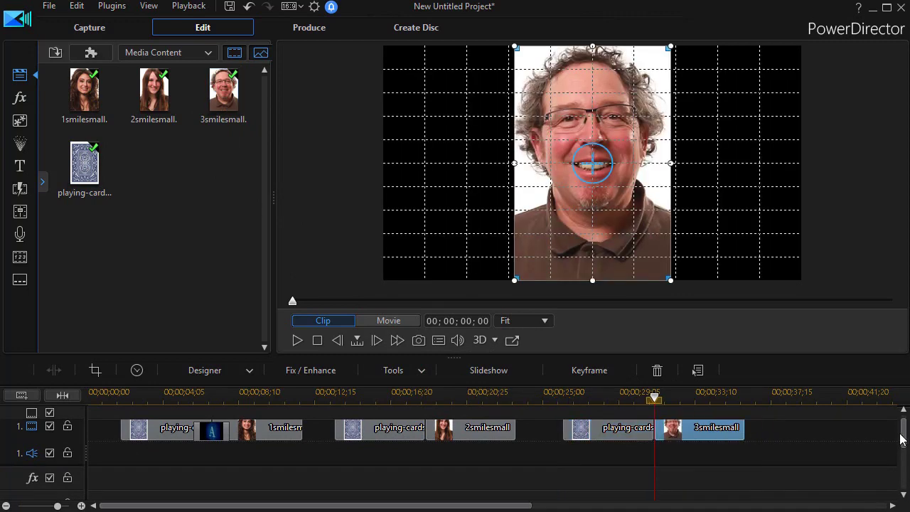
- Copy 1smilesmall's keyframe attributes and paste them onto the second card and 2smilesmall
{"action": "left_click", "coordinate": [277, 435]}
{"action": "right_click", "coordinate": [277, 436]}
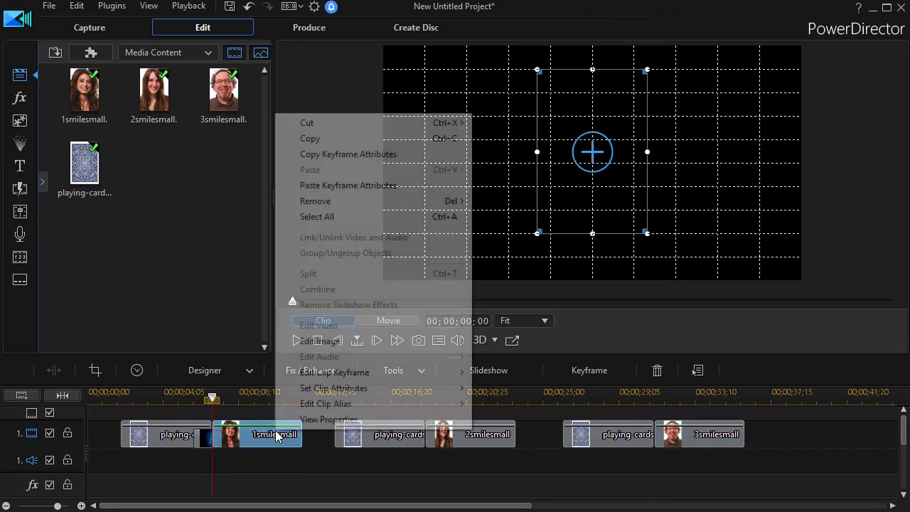
{"action": "left_click", "coordinate": [340, 154]}
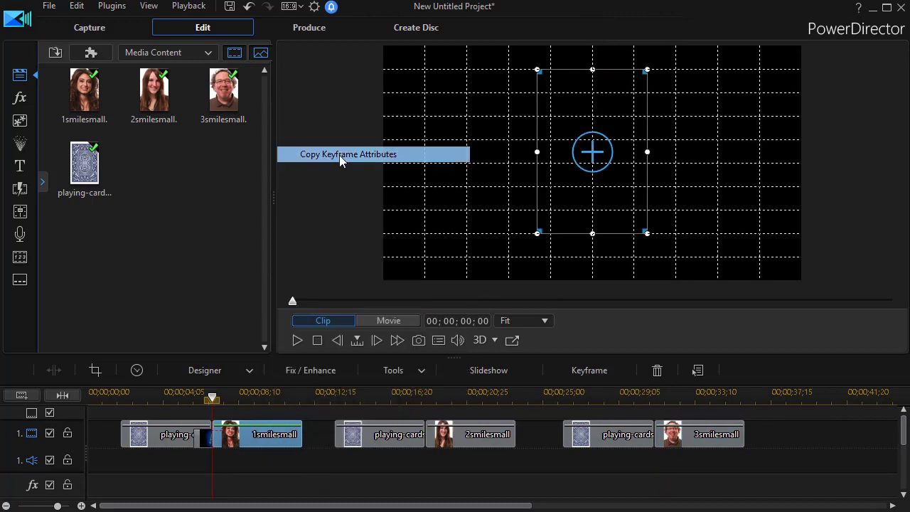
{"action": "left_click", "coordinate": [400, 437]}
{"action": "right_click", "coordinate": [401, 439]}
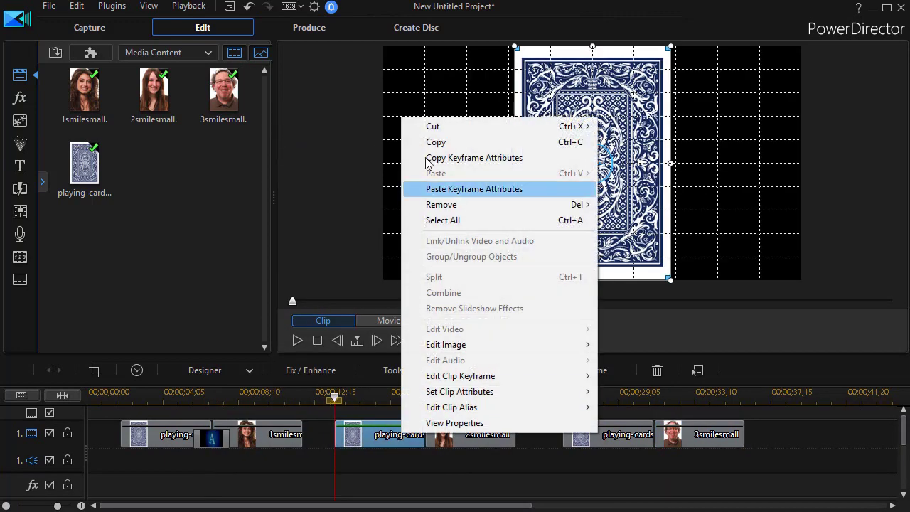
{"action": "left_click", "coordinate": [456, 188]}
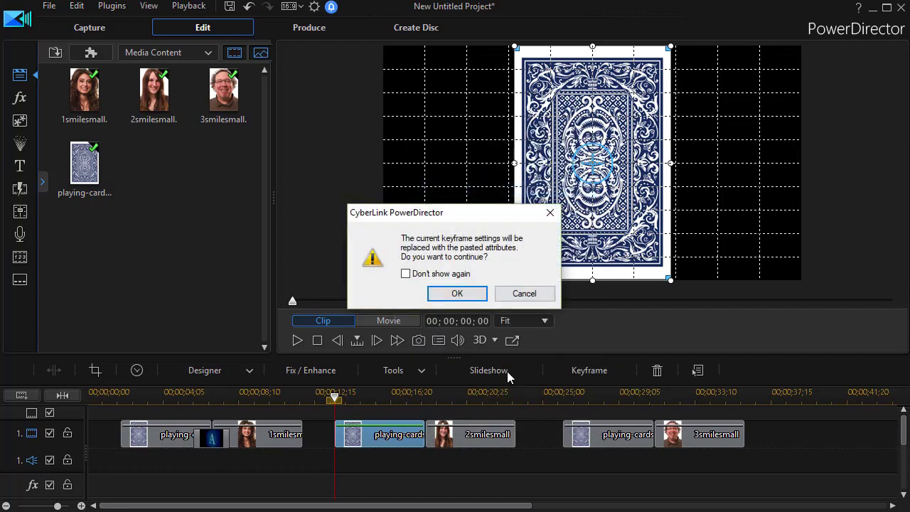
{"action": "left_click", "coordinate": [456, 294]}
{"action": "left_click", "coordinate": [481, 437]}
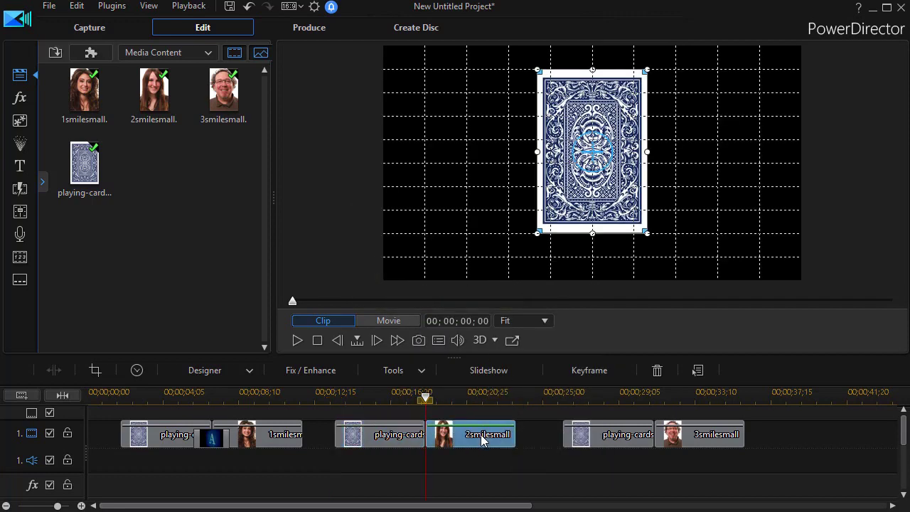
{"action": "right_click", "coordinate": [481, 438]}
{"action": "left_click", "coordinate": [535, 189]}
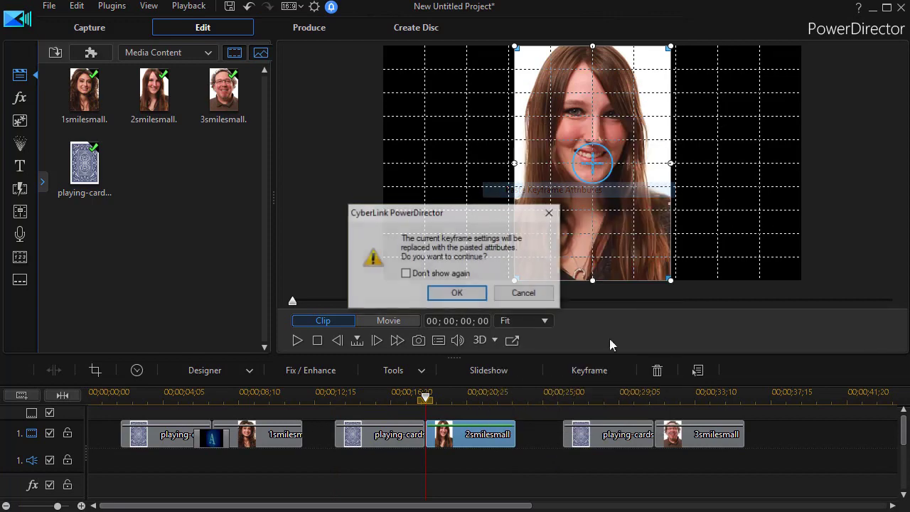
{"action": "left_click", "coordinate": [456, 292]}
- Paste the same keyframe attributes onto the third card and 3smilesmall
{"action": "left_click", "coordinate": [612, 437]}
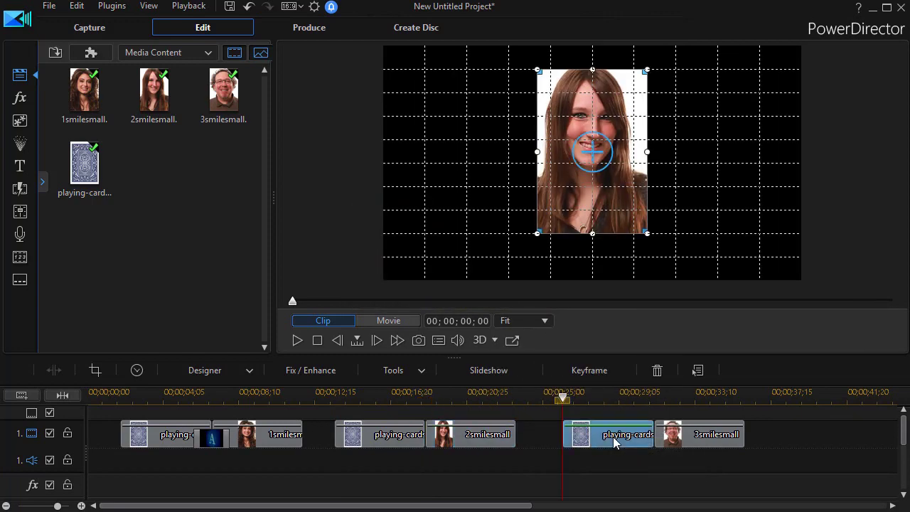
{"action": "right_click", "coordinate": [612, 436]}
{"action": "left_click", "coordinate": [665, 193]}
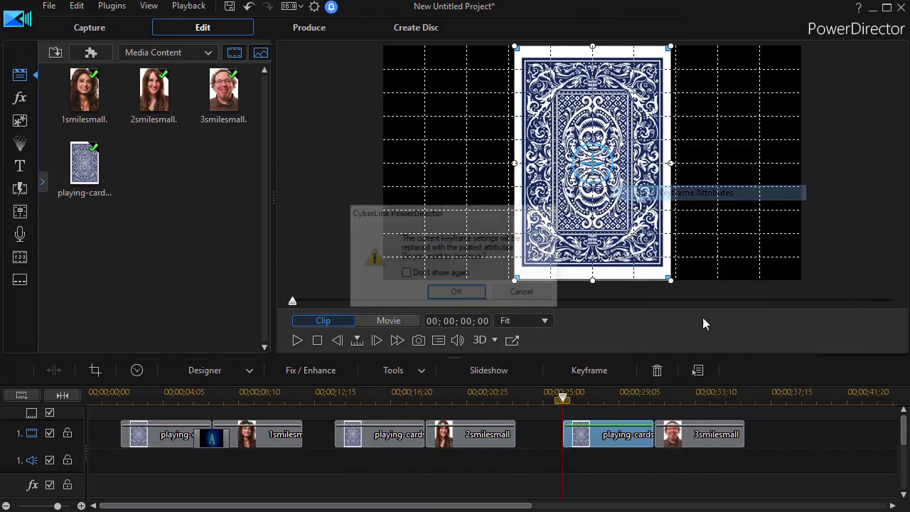
{"action": "left_click", "coordinate": [458, 292]}
{"action": "left_click", "coordinate": [683, 438]}
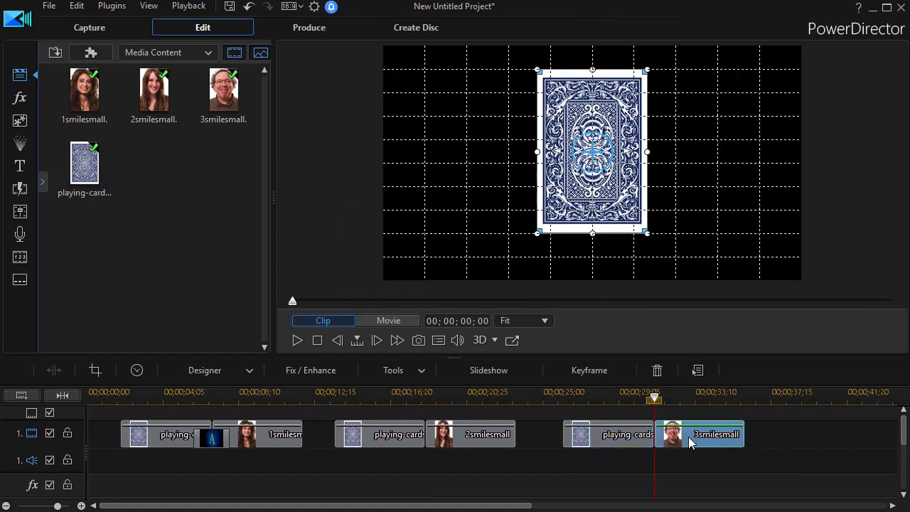
{"action": "right_click", "coordinate": [688, 437]}
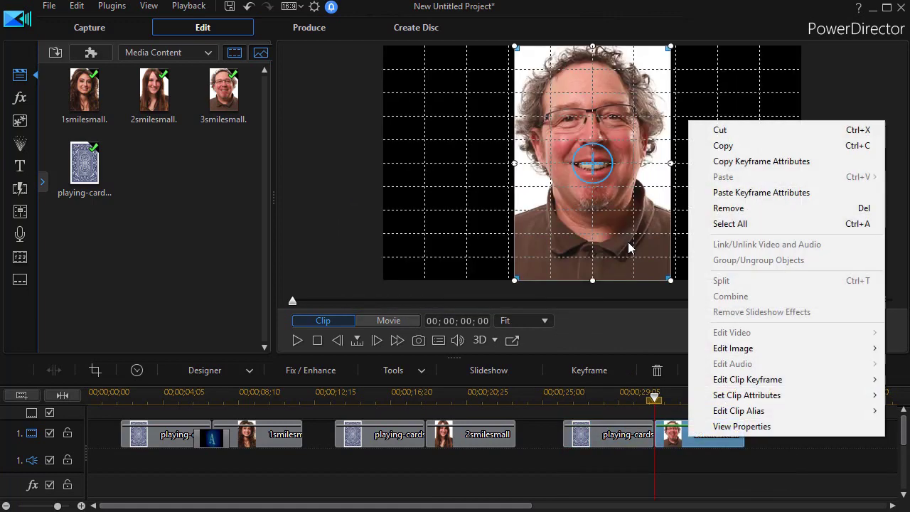
{"action": "left_click", "coordinate": [731, 196]}
{"action": "left_click", "coordinate": [458, 294]}
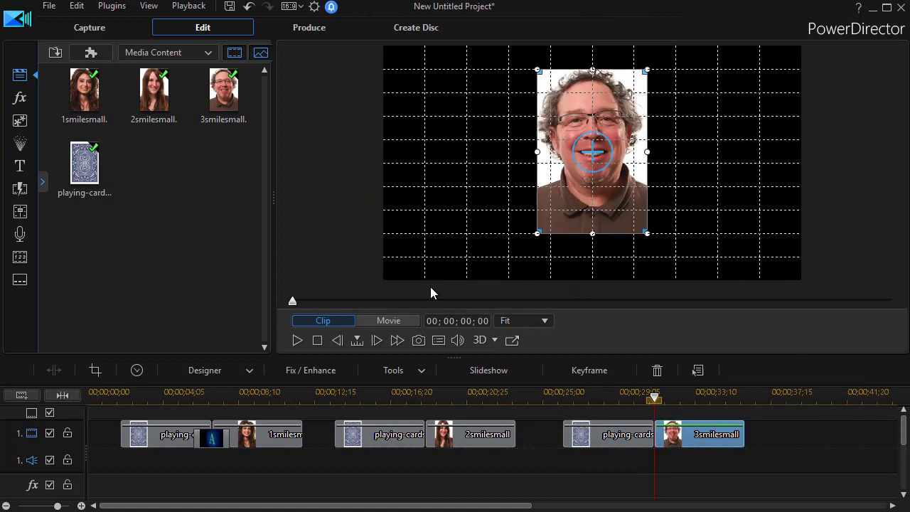
{"action": "left_click", "coordinate": [20, 189]}
- Drop Spin Horizon between the second card and 2smilesmall, and between the third card and 3smilesmall
{"action": "left_click_drag", "start_coordinate": [222, 87], "coordinate": [425, 441]}
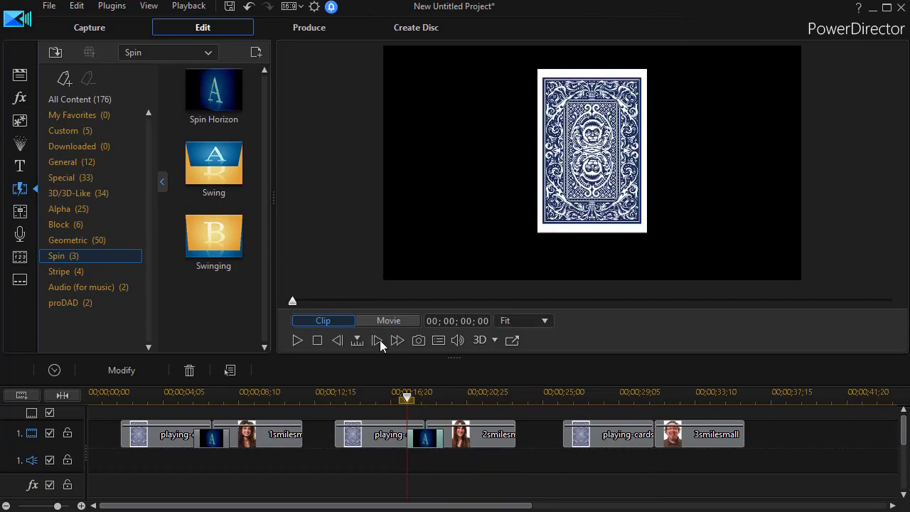
{"action": "left_click_drag", "start_coordinate": [221, 103], "coordinate": [663, 444]}
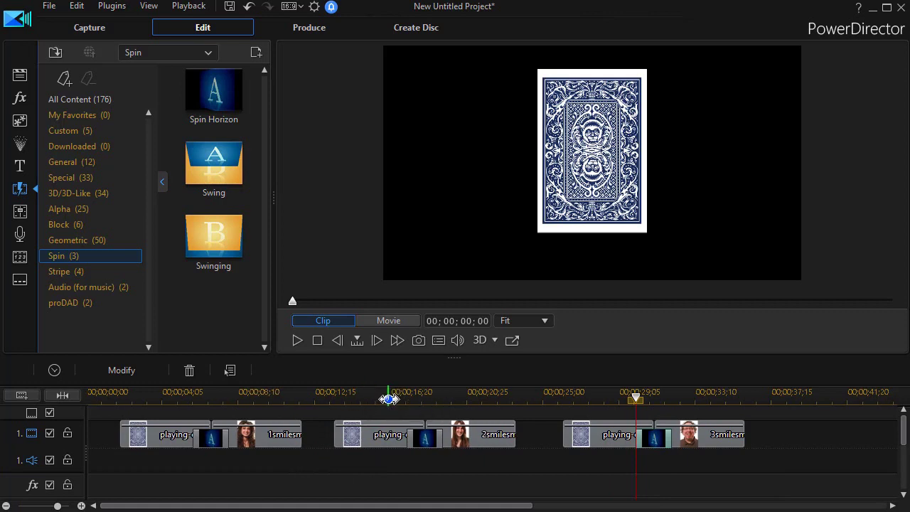
{"action": "left_click", "coordinate": [390, 397]}
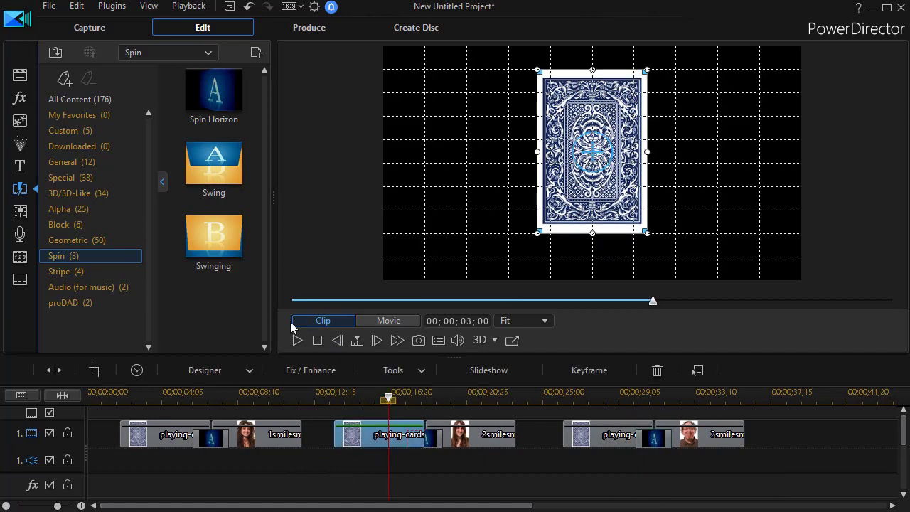
- Play the whole movie from the second card to watch both remaining spins reveal their portraits
{"action": "left_click", "coordinate": [409, 321]}
{"action": "left_click", "coordinate": [297, 340]}
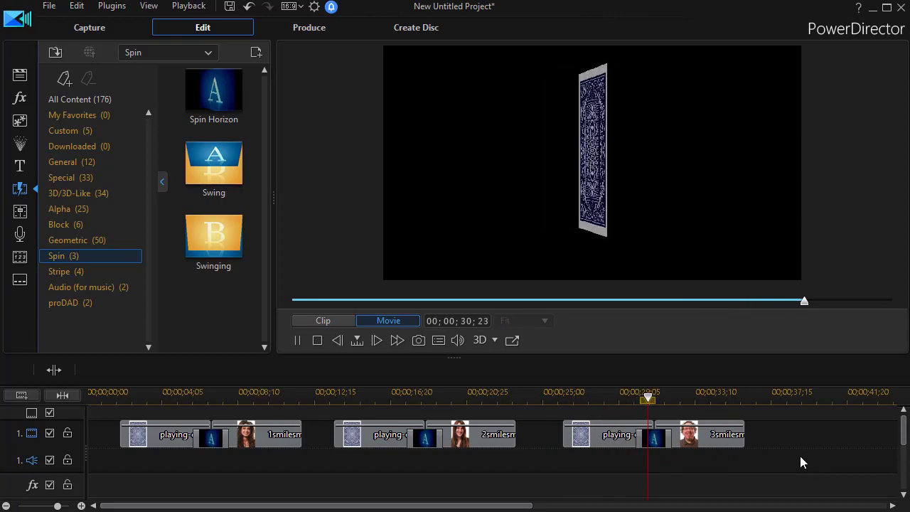
{"action": "left_click", "coordinate": [301, 341]}
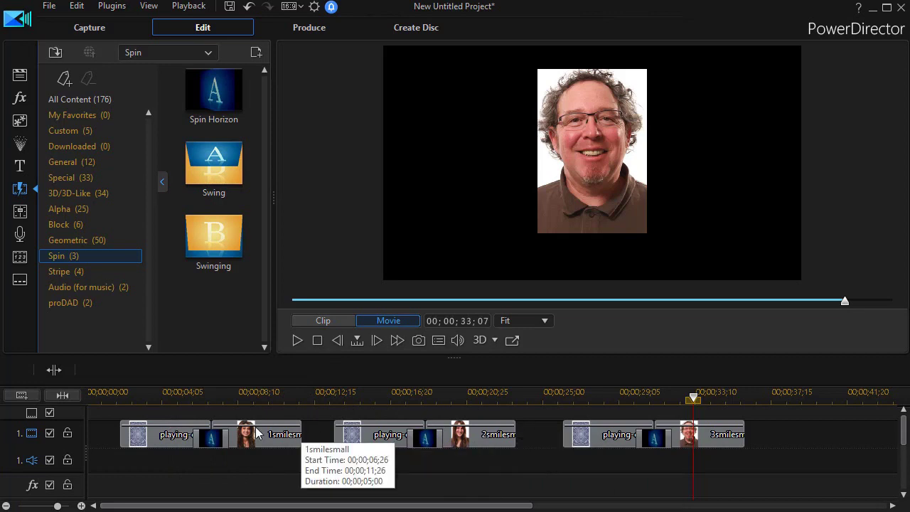
- Return to the Media Room to show the three portraits and the playing-card image
{"action": "left_click", "coordinate": [21, 77]}
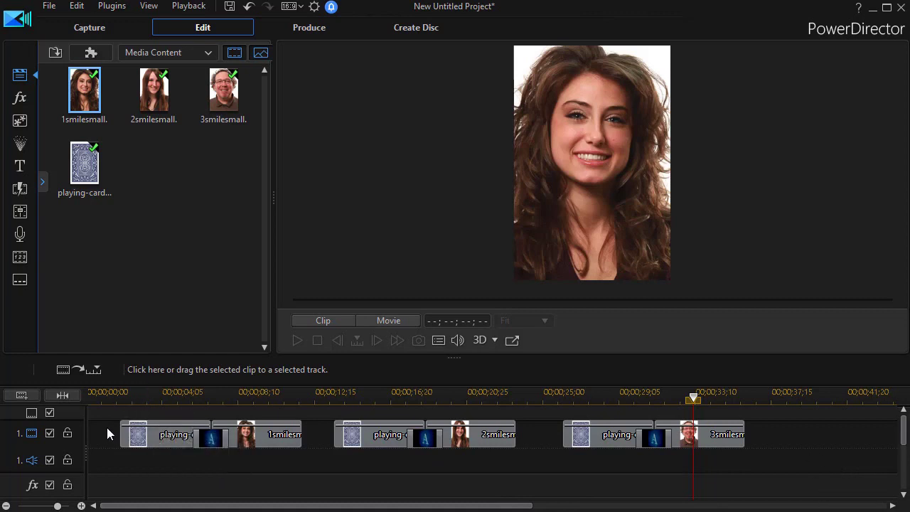
- Export the first card-and-portrait range with Produce Range as card1.wmv, then mark the second pair's range
{"action": "left_click", "coordinate": [147, 444]}
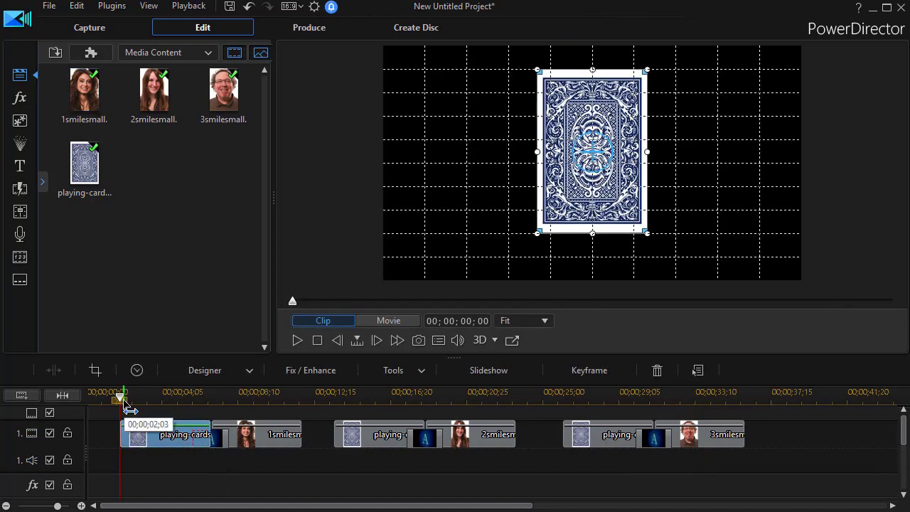
{"action": "left_click_drag", "start_coordinate": [122, 398], "coordinate": [310, 439]}
{"action": "right_click", "coordinate": [249, 465]}
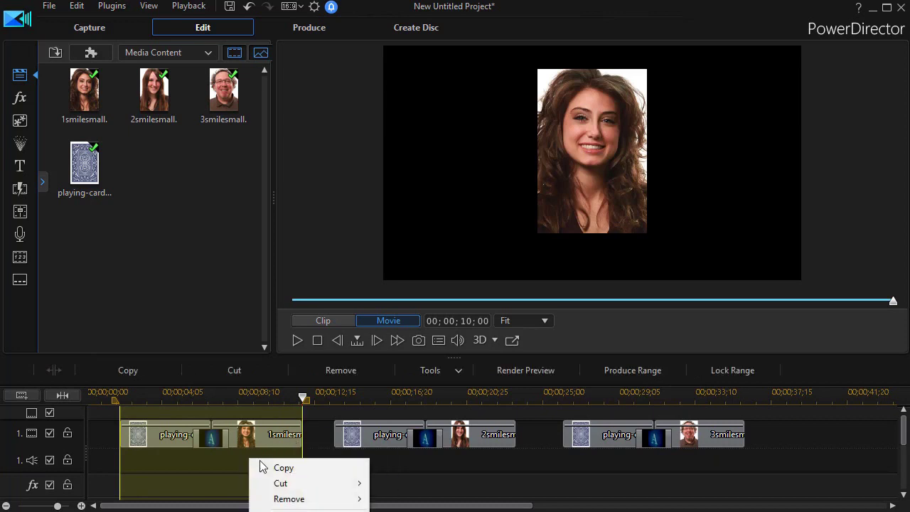
{"action": "left_click", "coordinate": [267, 410]}
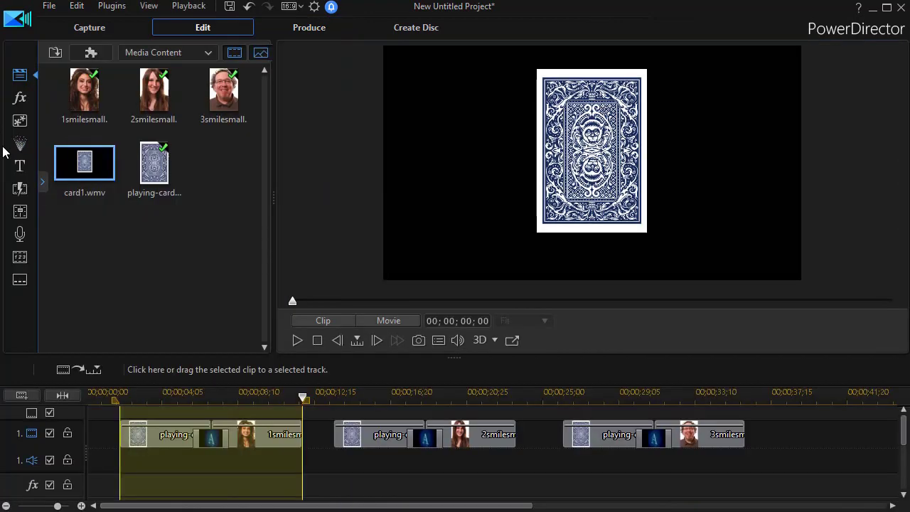
{"action": "left_click", "coordinate": [355, 434]}
{"action": "left_click_drag", "start_coordinate": [335, 397], "coordinate": [523, 418]}
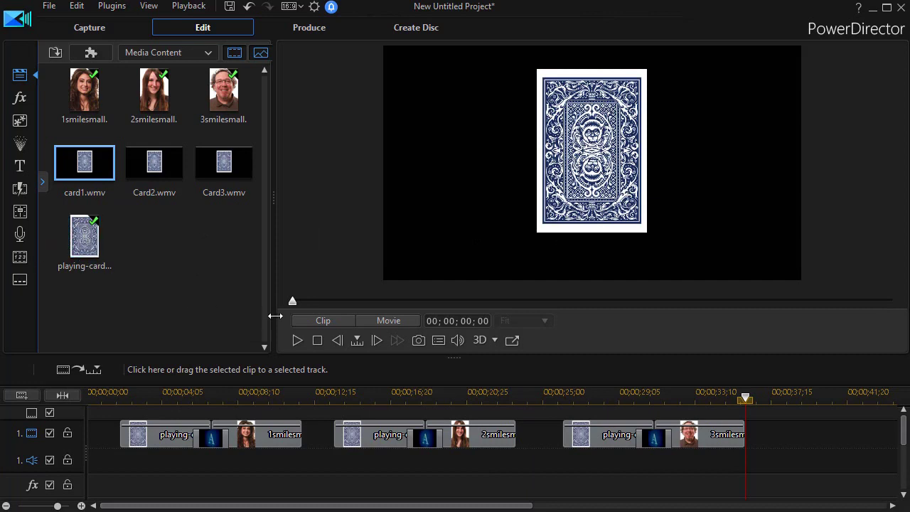
- Play card1.wmv in the preview to check the card spins to reveal the portrait, then stop
{"action": "left_click", "coordinate": [296, 340]}
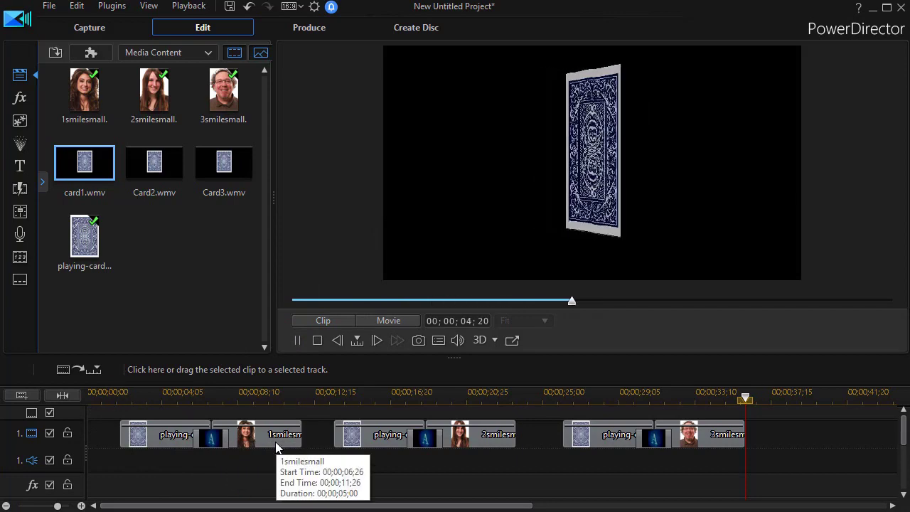
{"action": "left_click", "coordinate": [293, 339]}
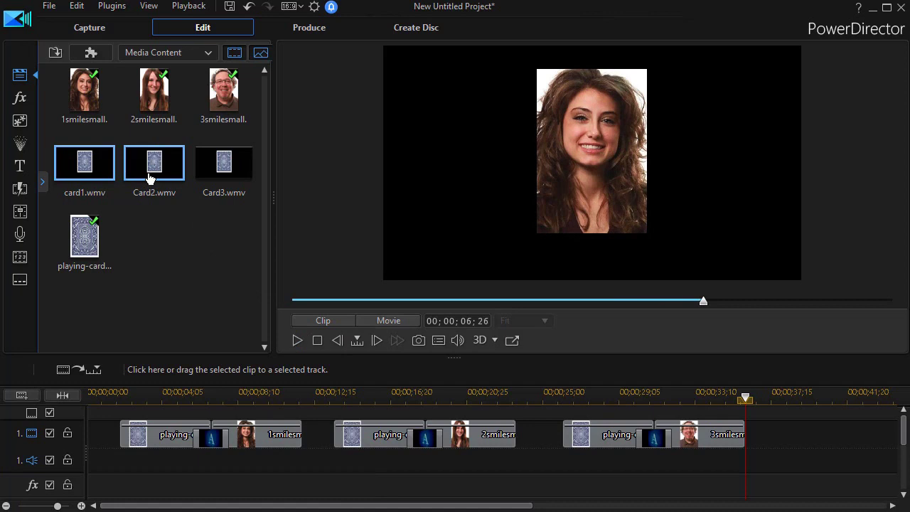